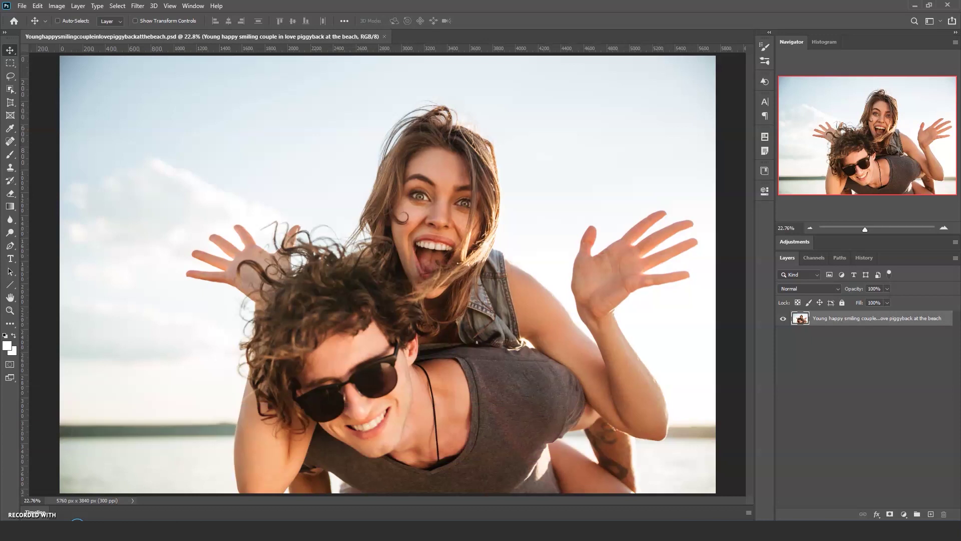
Add a Levels adjustment layer and raise the Red channel's midtone slider to 1.13.
click(904, 514)
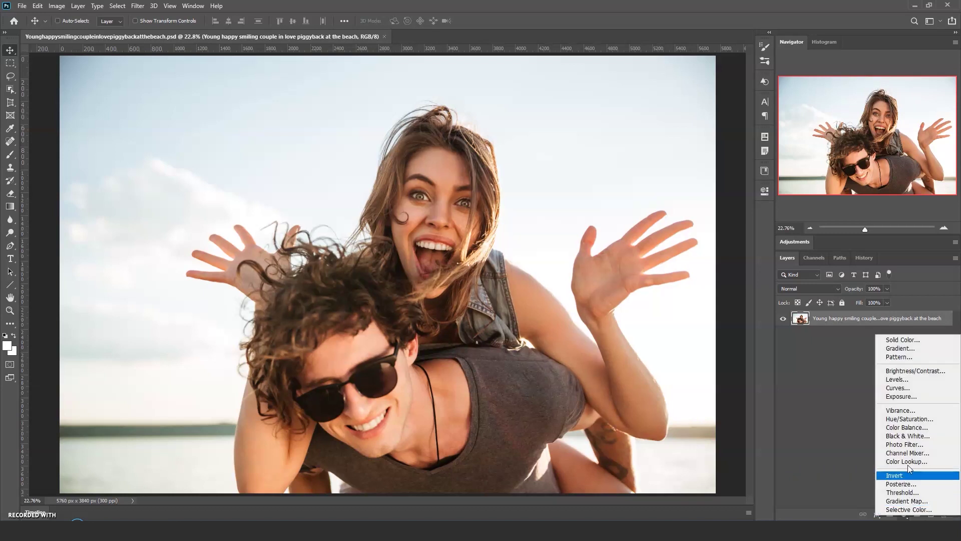
click(908, 380)
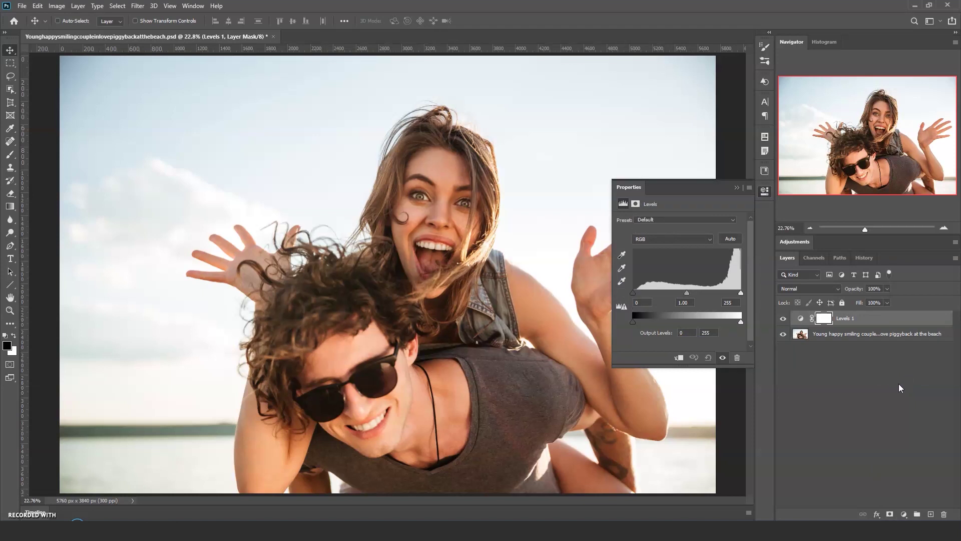
click(710, 239)
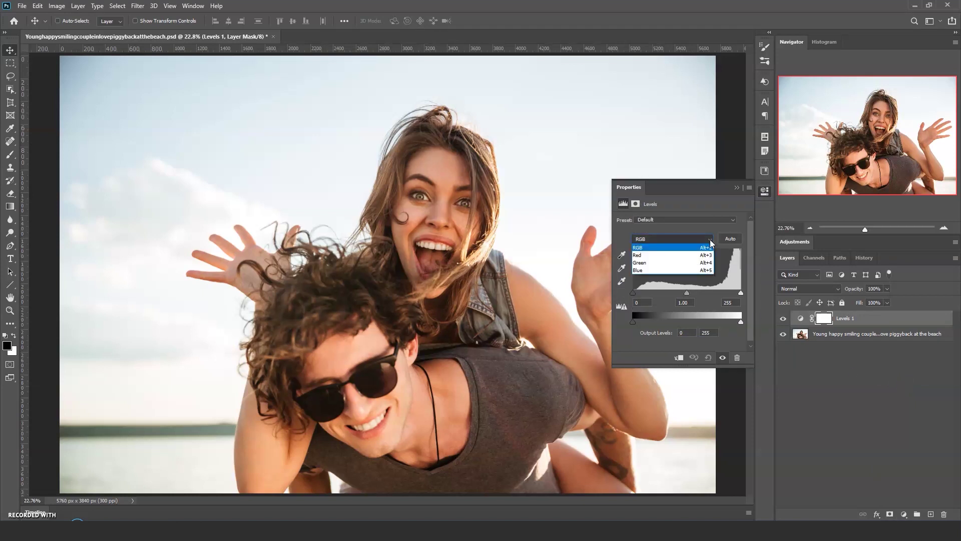
click(700, 248)
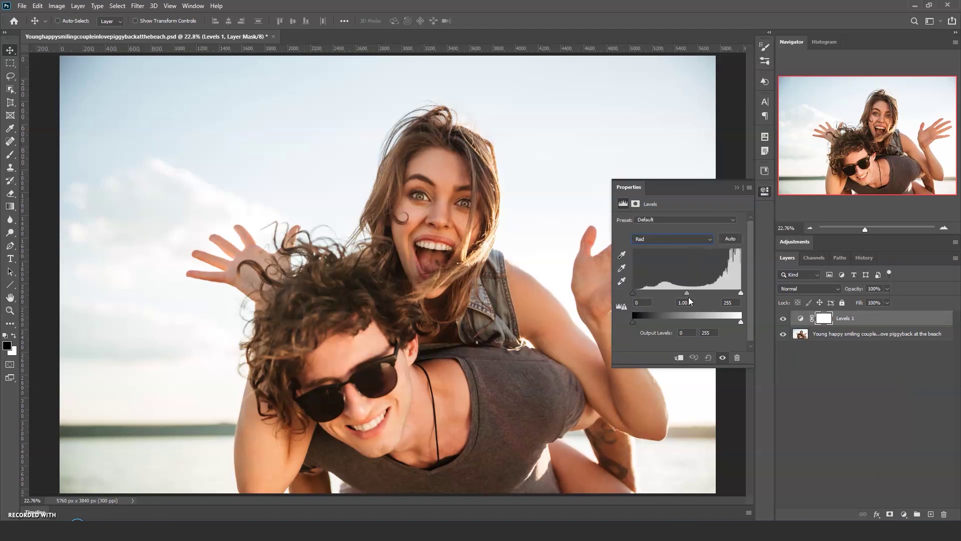
drag(687, 292, 685, 293)
Auto-correct the Levels so the RGB channel reads 16 / 0.95 / 255.
click(730, 239)
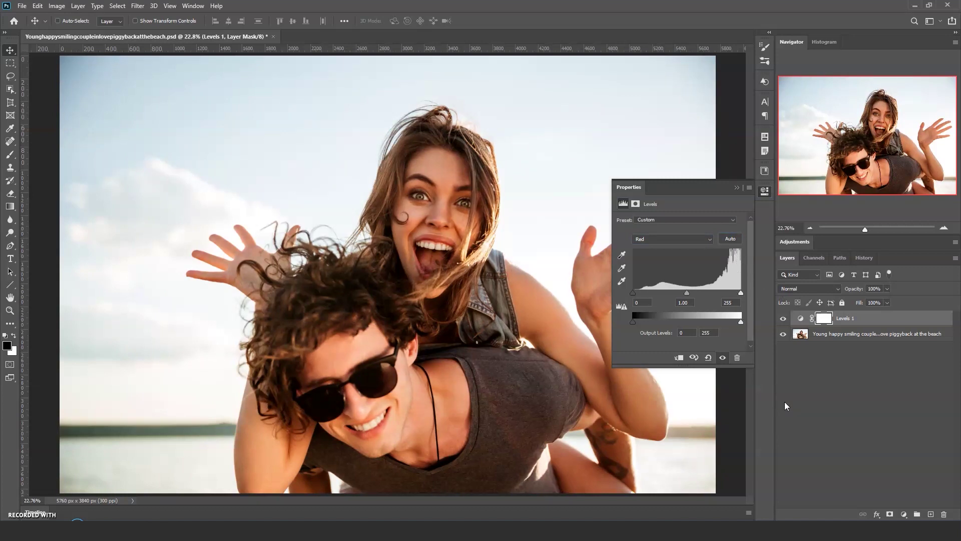
click(711, 239)
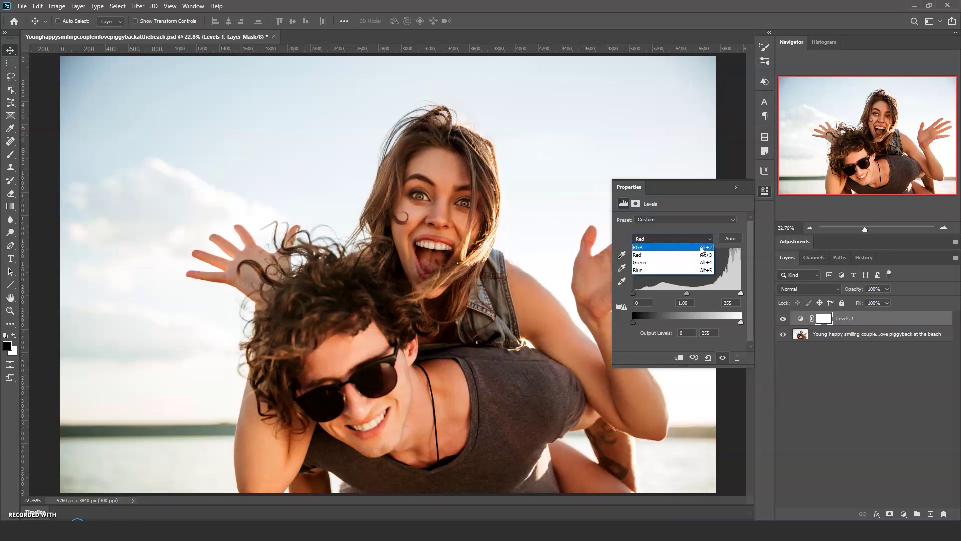
click(700, 248)
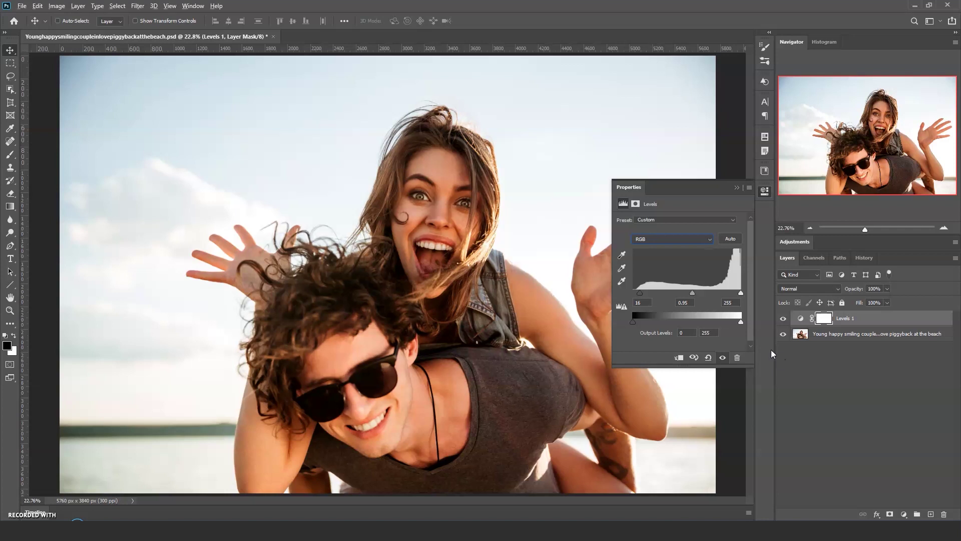
In Auto Color Correction Options moved over the photo, select Find Dark & Light Colors.
alt+click(728, 238)
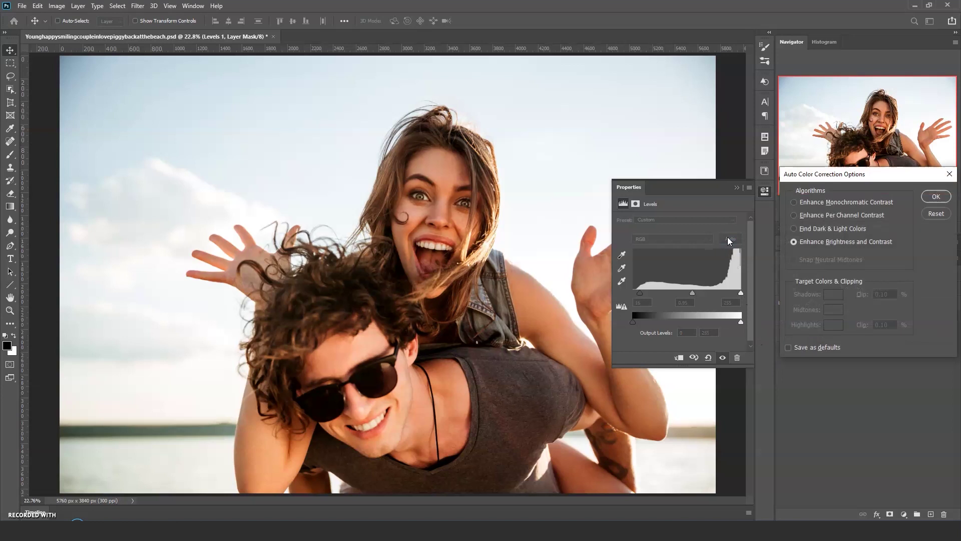
drag(820, 174, 479, 104)
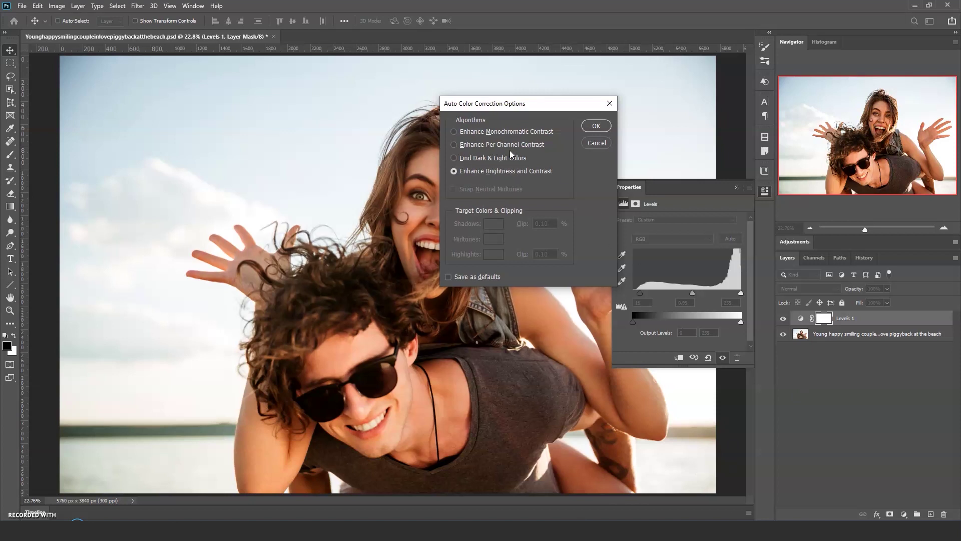
click(454, 158)
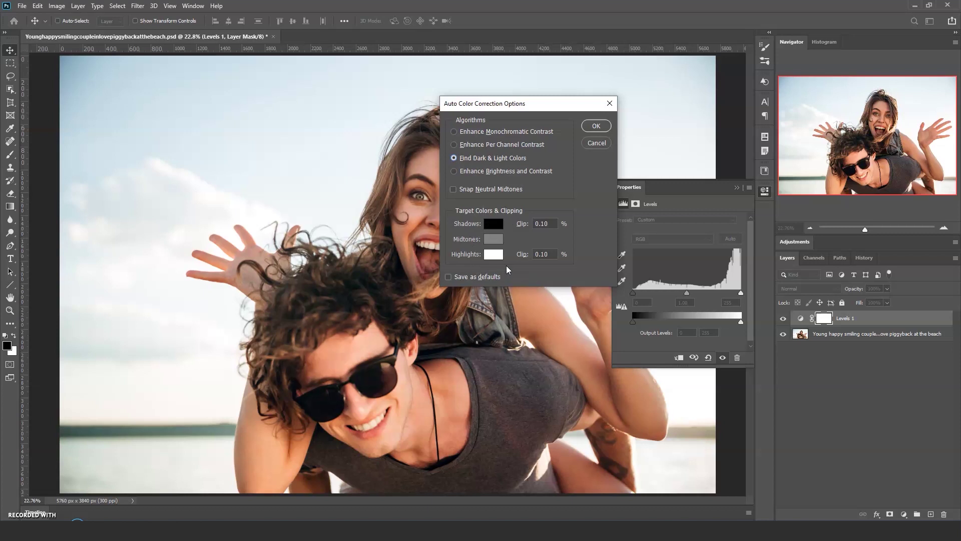
Set the shadow target colour to dark brown #361b03.
click(493, 225)
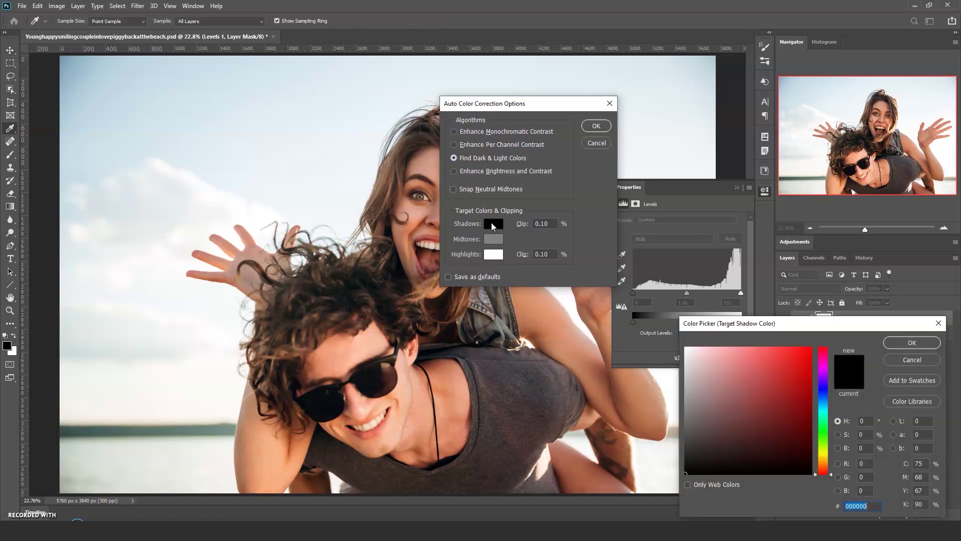
drag(726, 324, 398, 214)
click(357, 326)
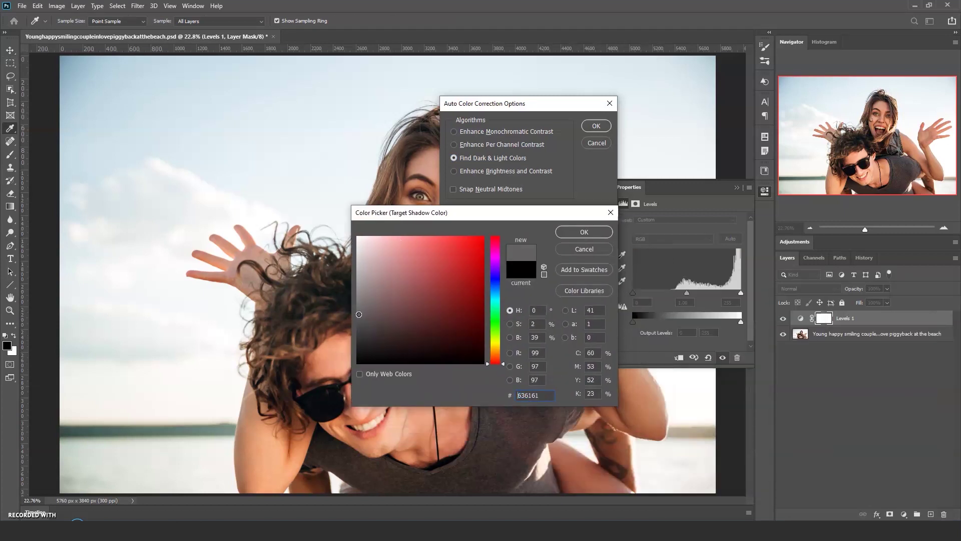
drag(357, 326, 359, 335)
drag(419, 215, 628, 215)
drag(570, 343, 567, 341)
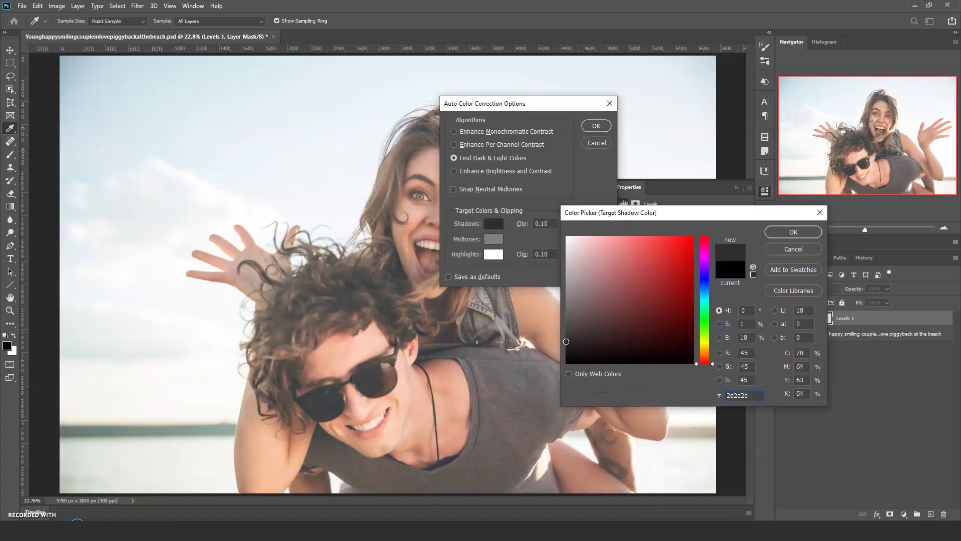
click(704, 354)
drag(689, 342, 686, 337)
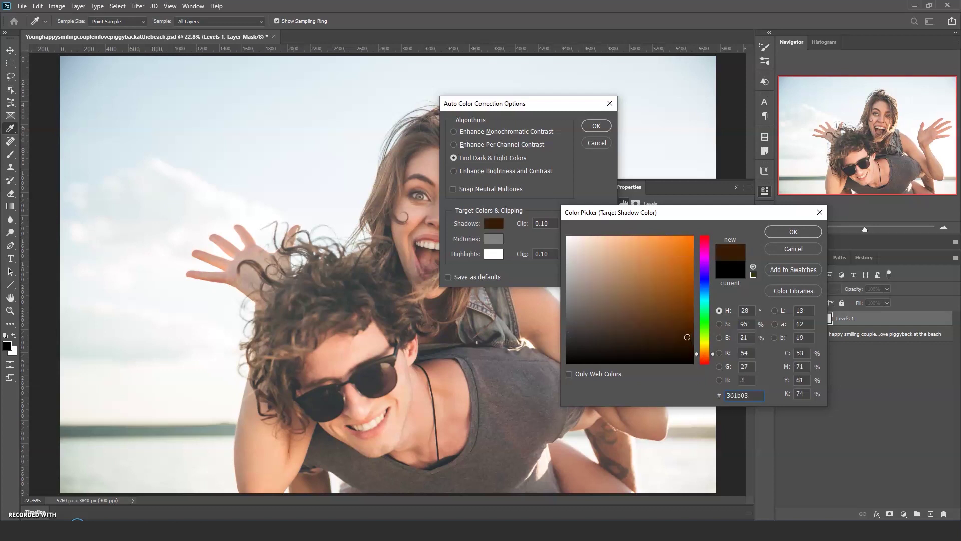
click(781, 231)
Set the highlight target colour to pale cream #fdf5ea.
click(502, 254)
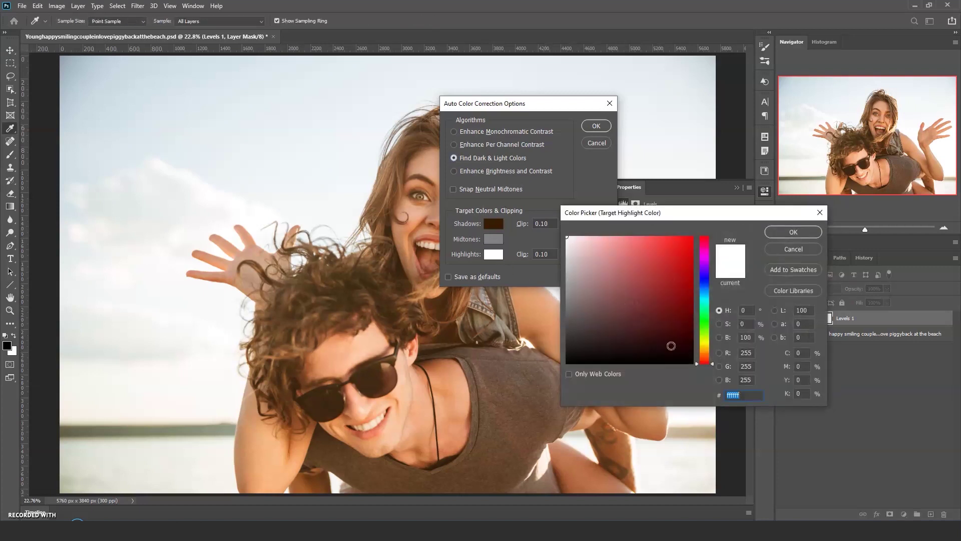
click(706, 353)
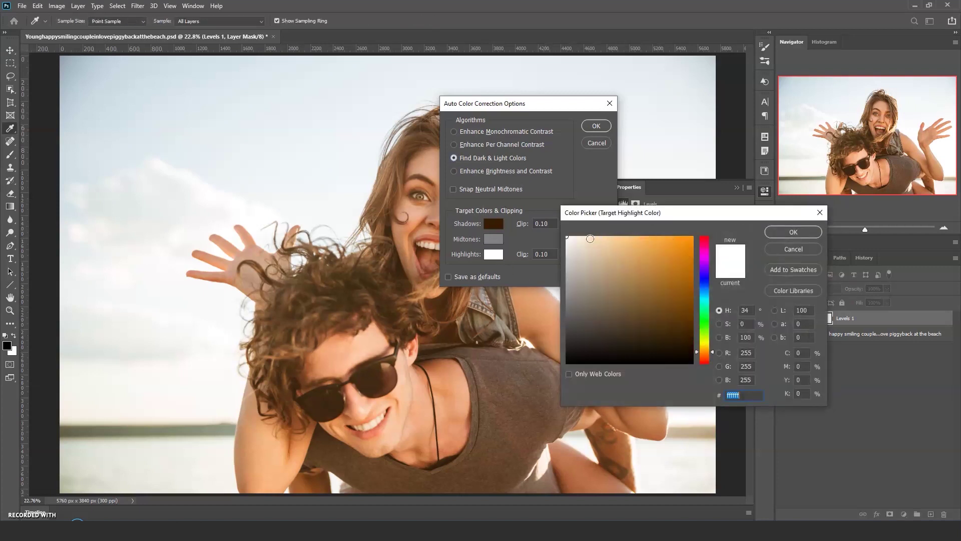
drag(577, 238, 583, 237)
click(575, 236)
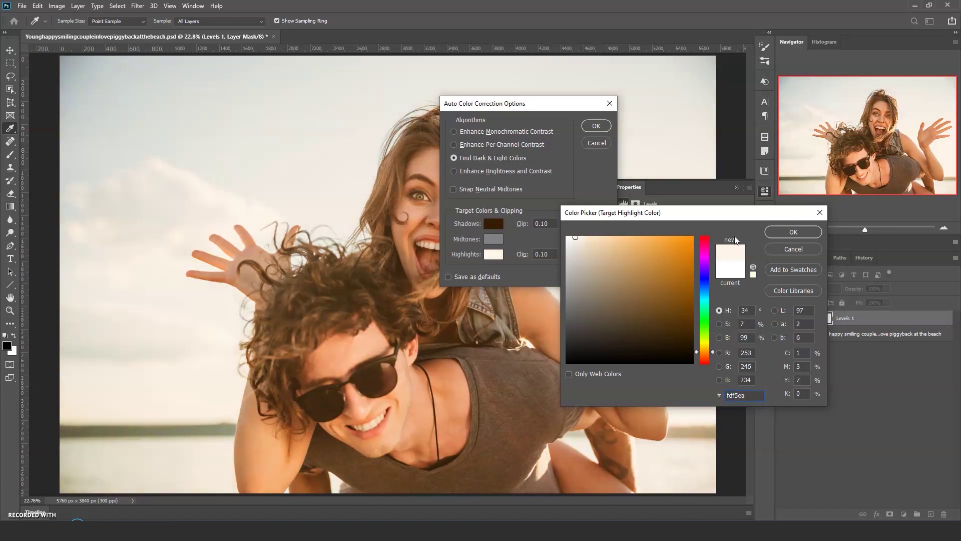
click(777, 233)
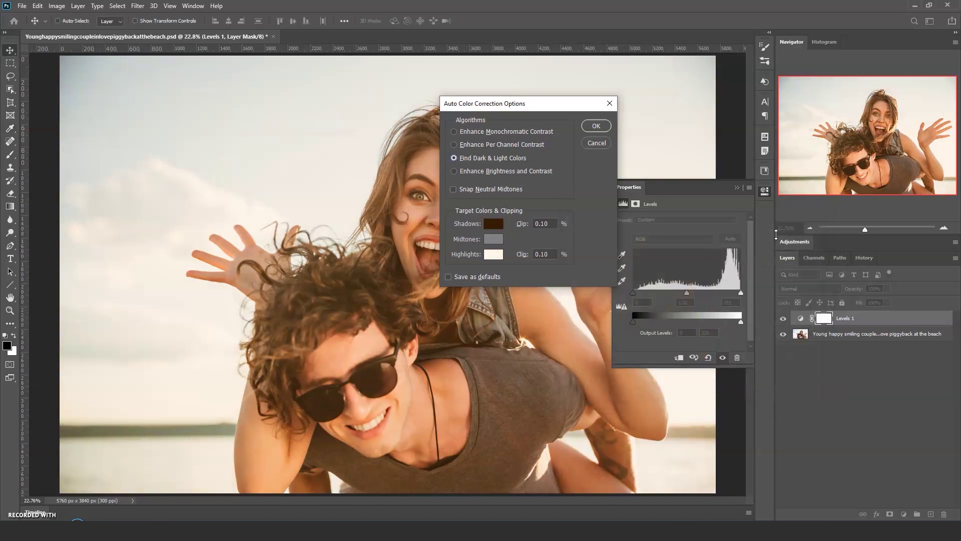
Compare against Enhance Brightness and Contrast, then apply Enhance Per Channel Contrast, saved as defaults.
click(455, 145)
click(448, 278)
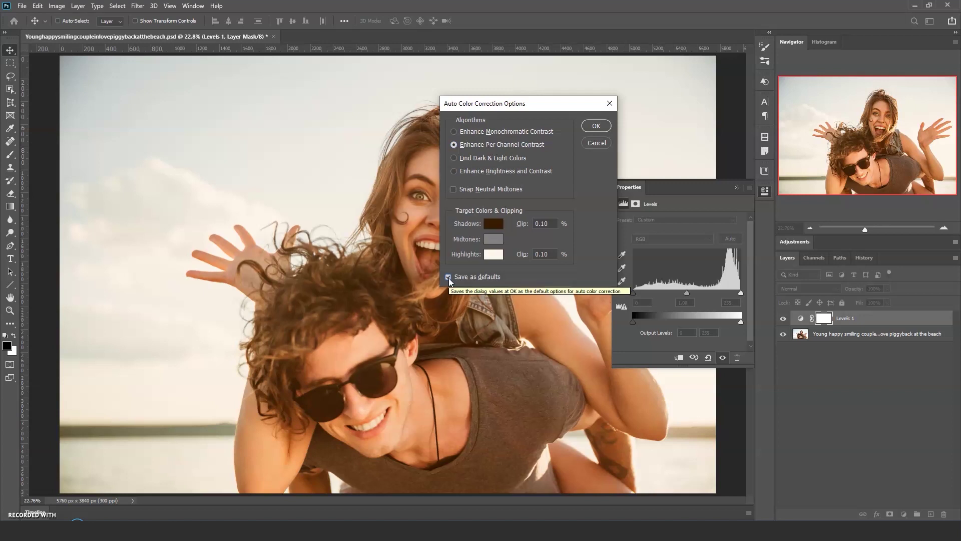
click(454, 171)
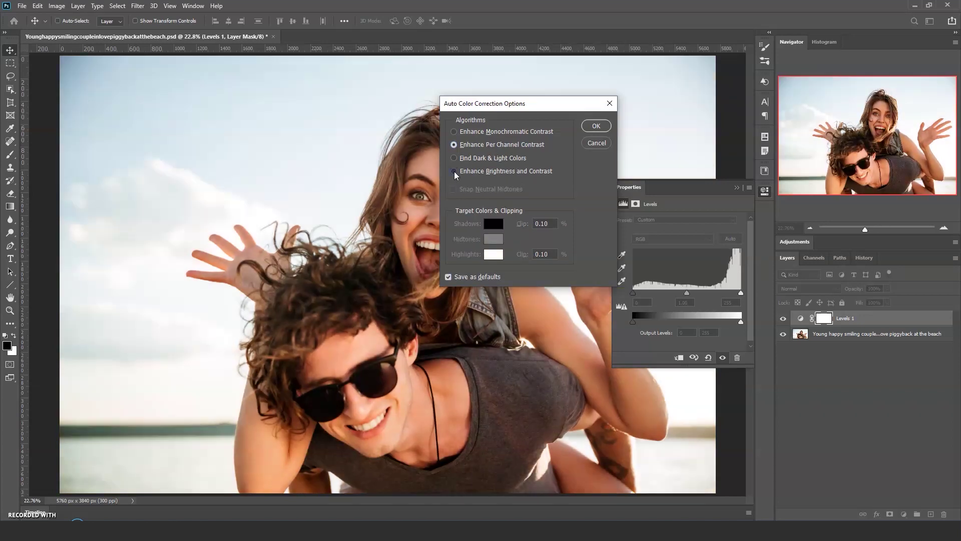
click(453, 145)
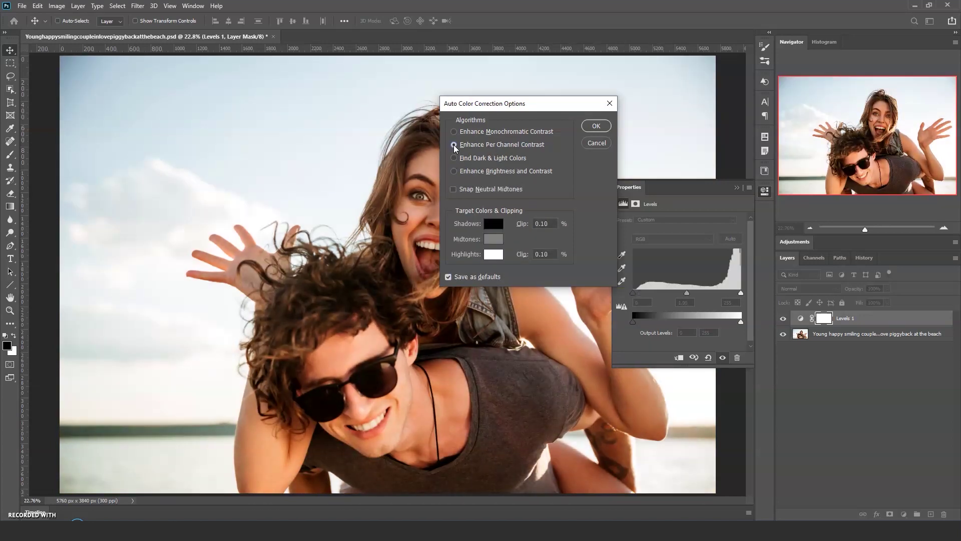
click(454, 171)
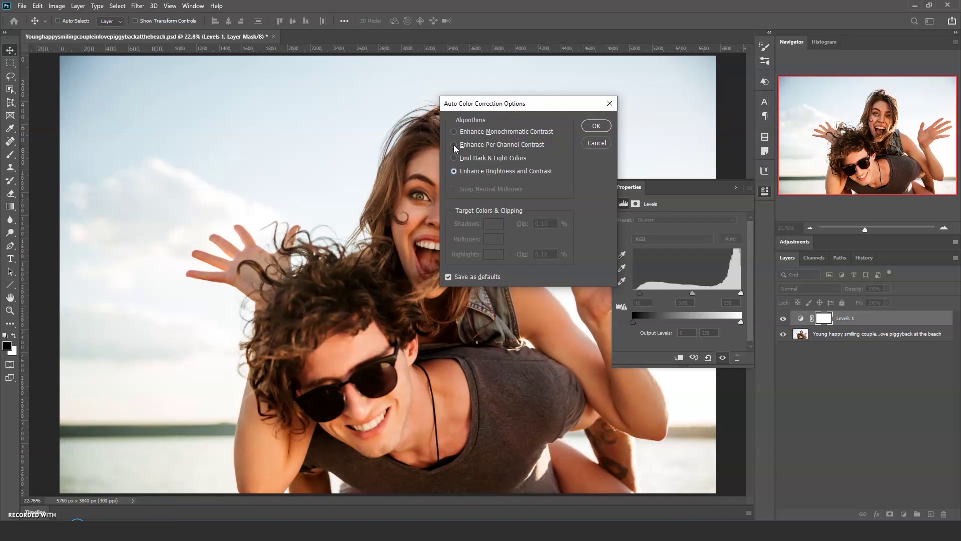
click(453, 145)
click(455, 172)
click(454, 145)
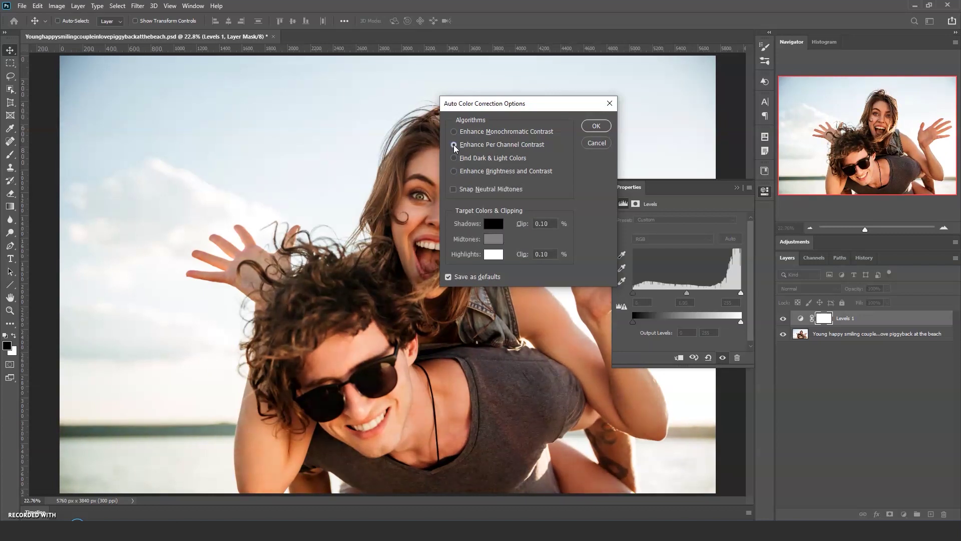
click(597, 127)
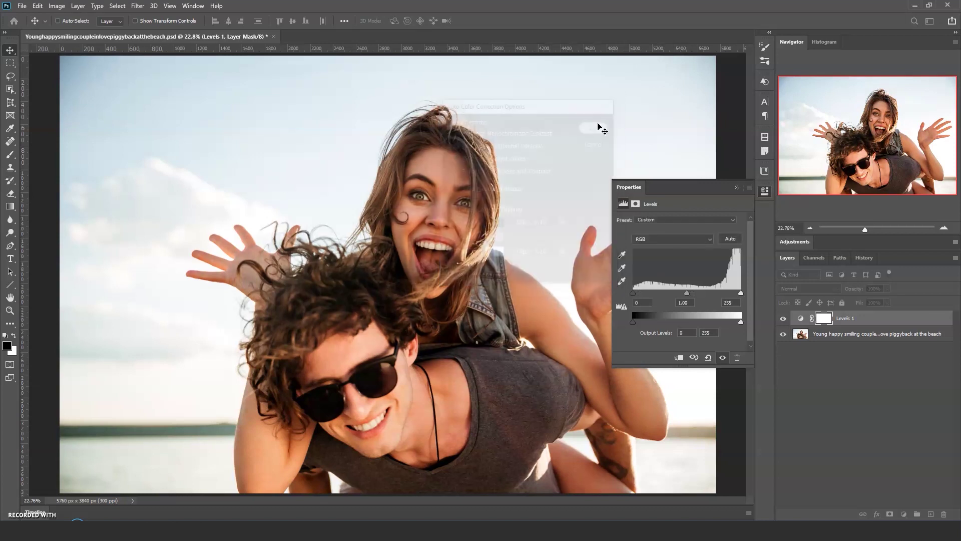
Close the Levels properties, then reopen Auto Color Correction Options over the photo.
click(737, 188)
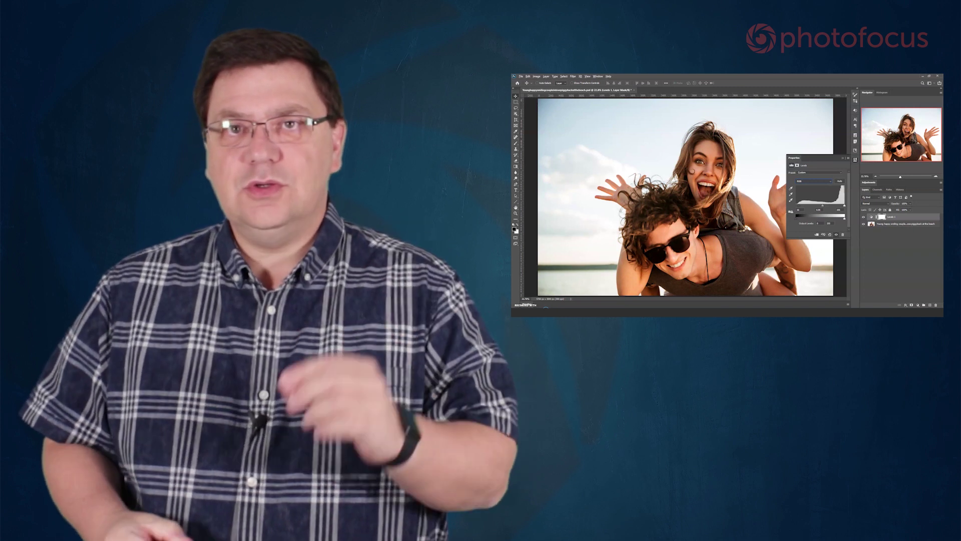
alt+click(838, 181)
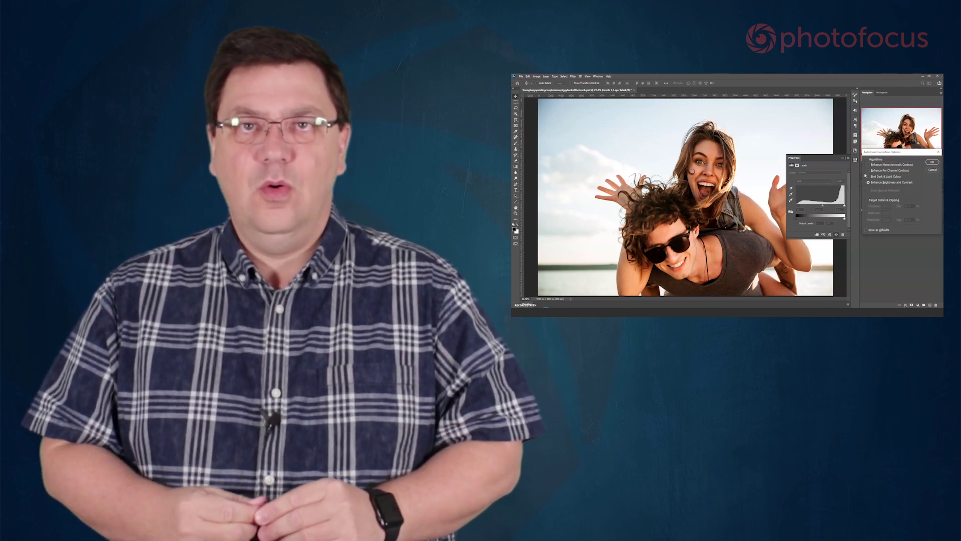
drag(880, 154, 727, 121)
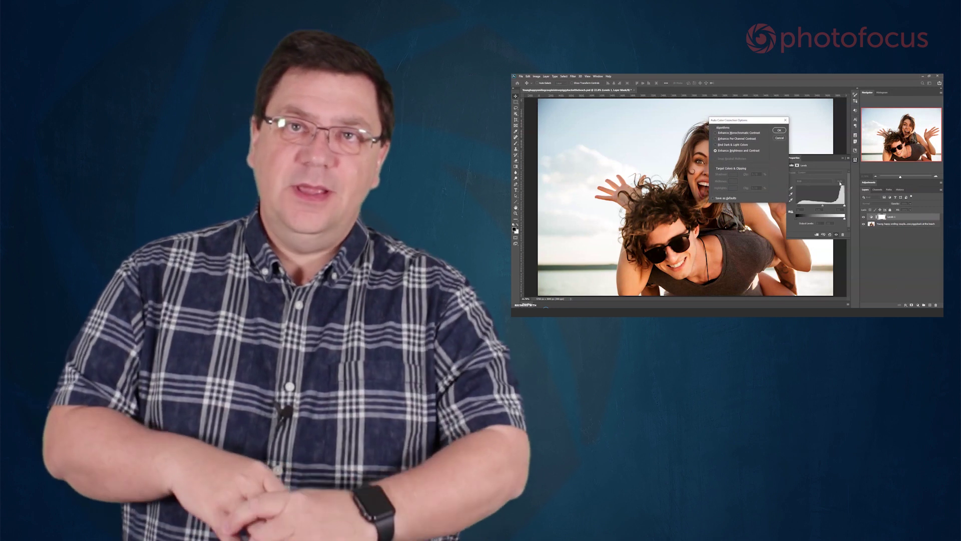